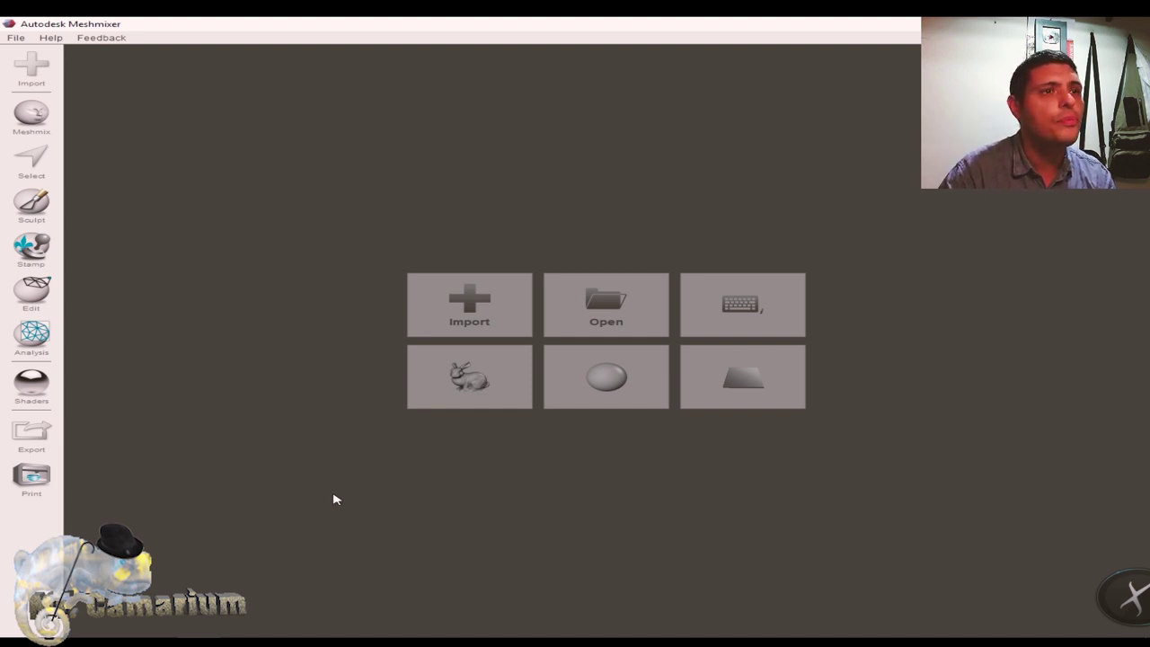
# Step: Open the recent project Davide e Golia.mix and orbit around the David statue
pyautogui.click(14, 37)
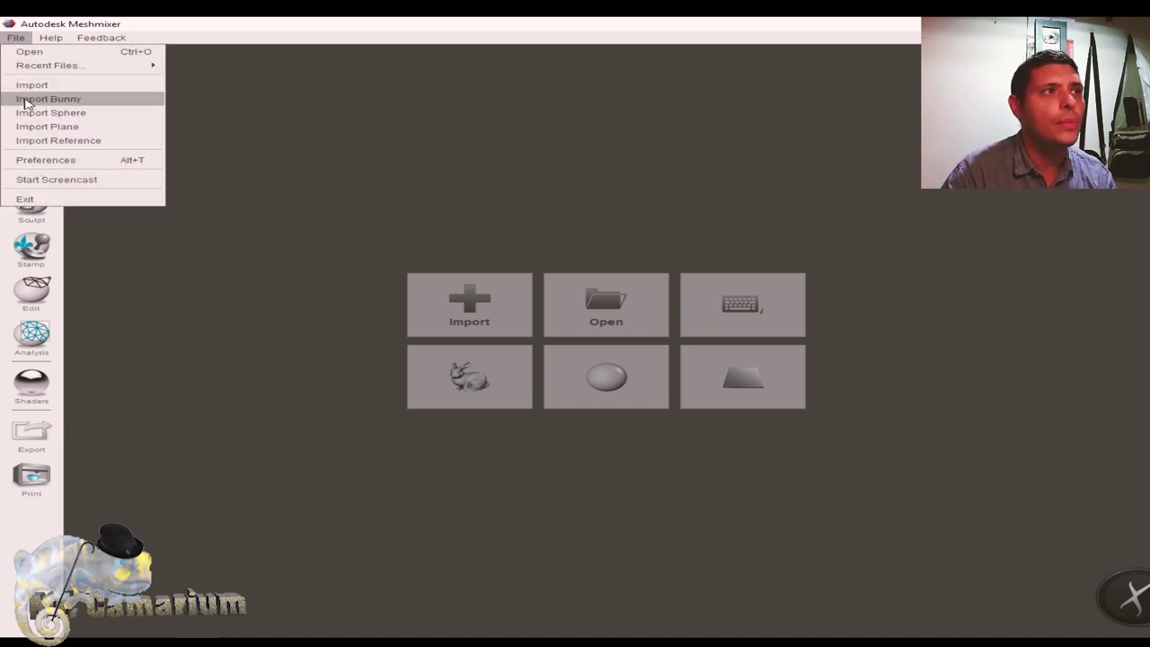
pyautogui.moveTo(51, 66)
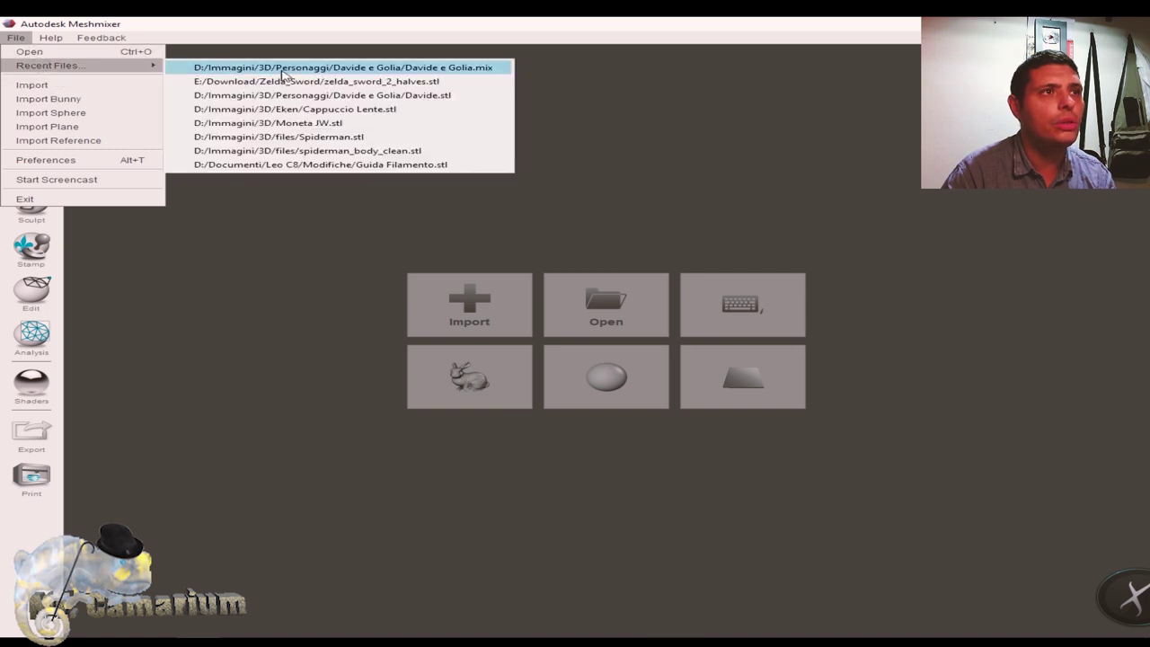
pyautogui.click(297, 70)
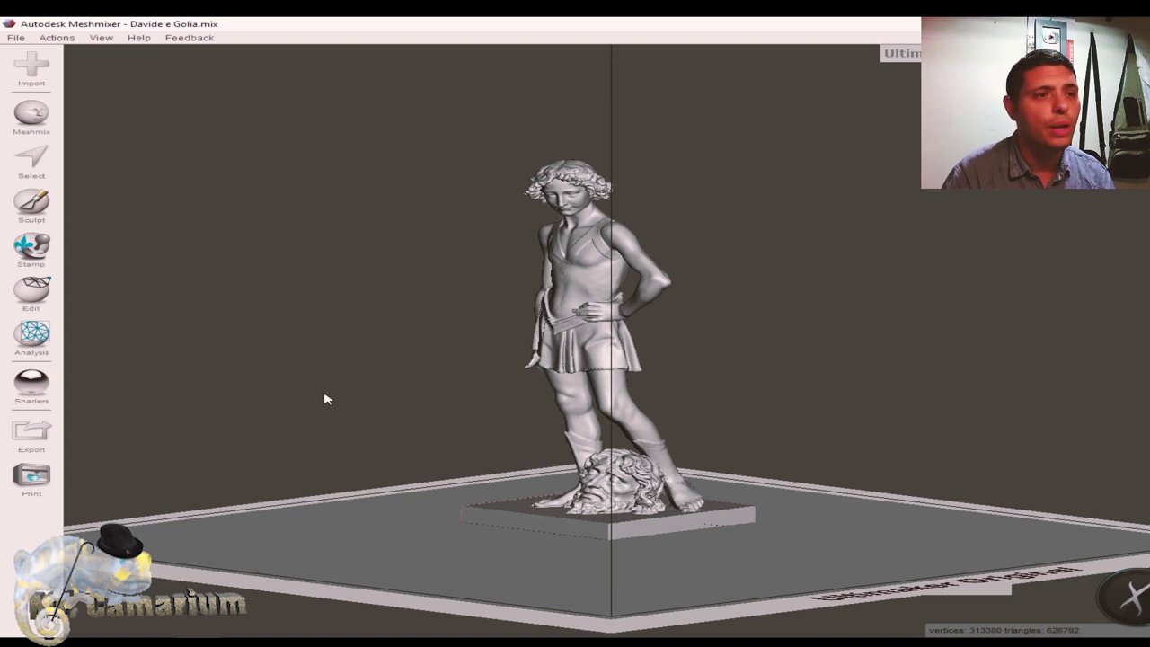
pyautogui.moveTo(276, 418); pyautogui.dragTo(564, 411, button='right')
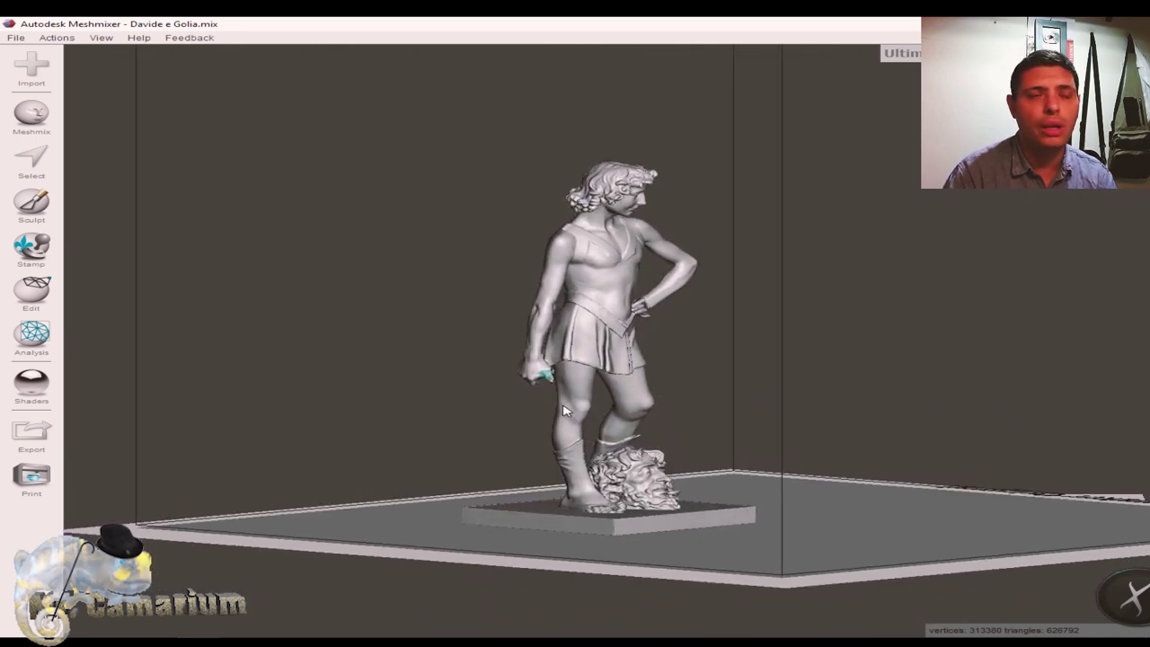
# Step: Append fionda.stl to the scene and move the Object Browser away from the model
pyautogui.click(40, 72)
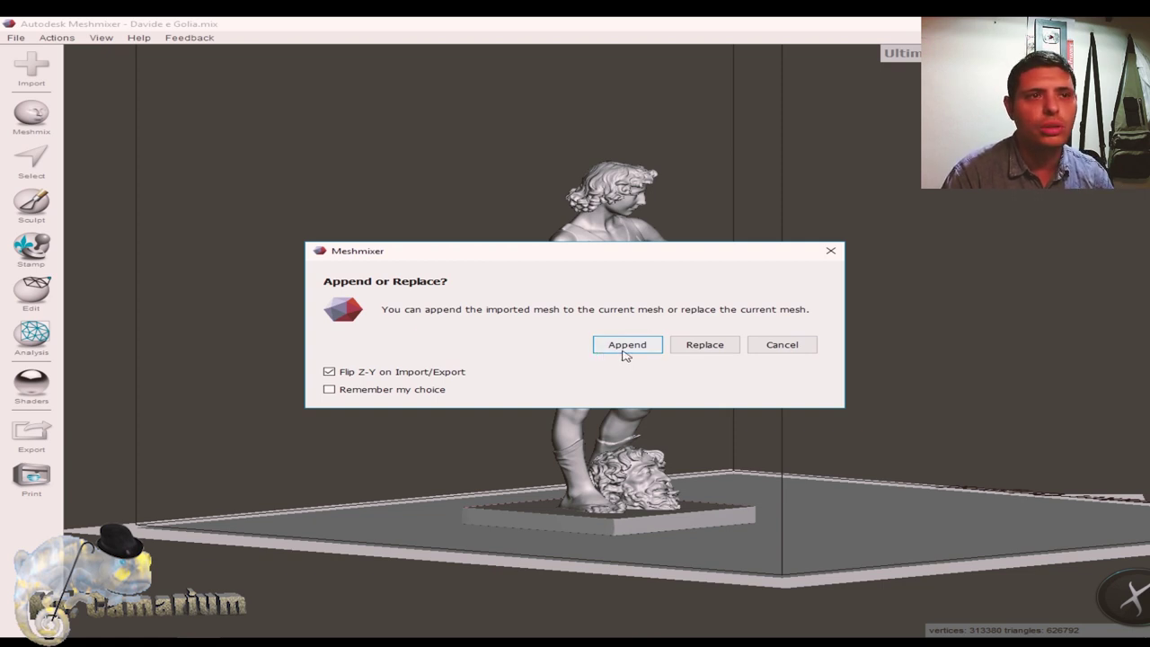
pyautogui.click(626, 347)
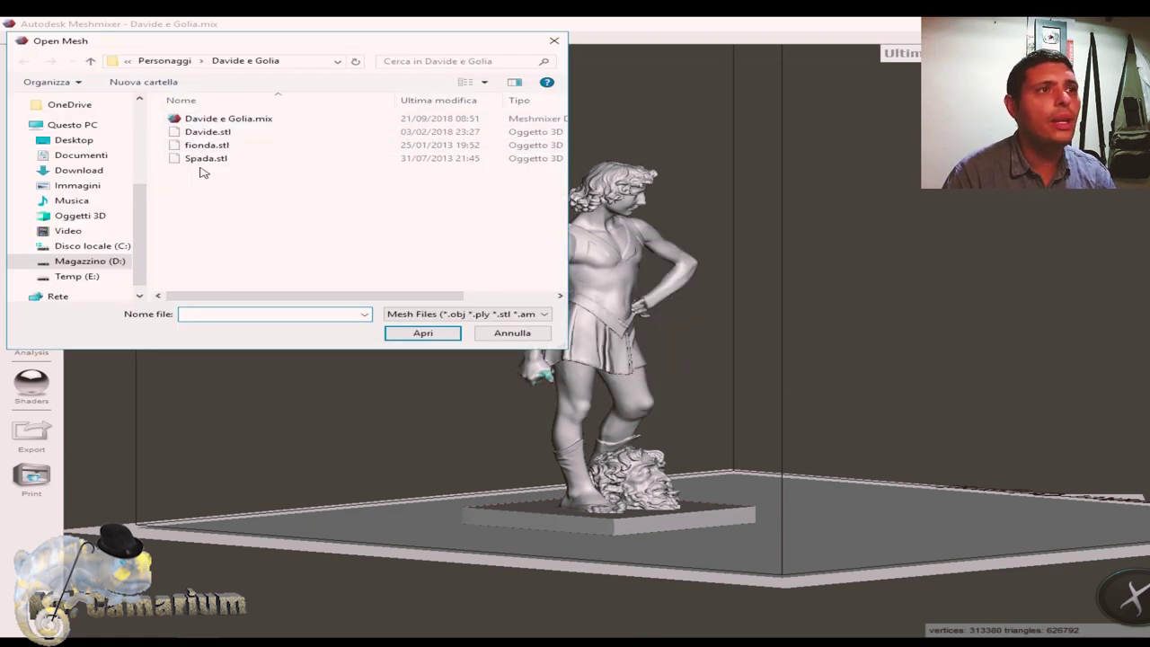
pyautogui.click(191, 149)
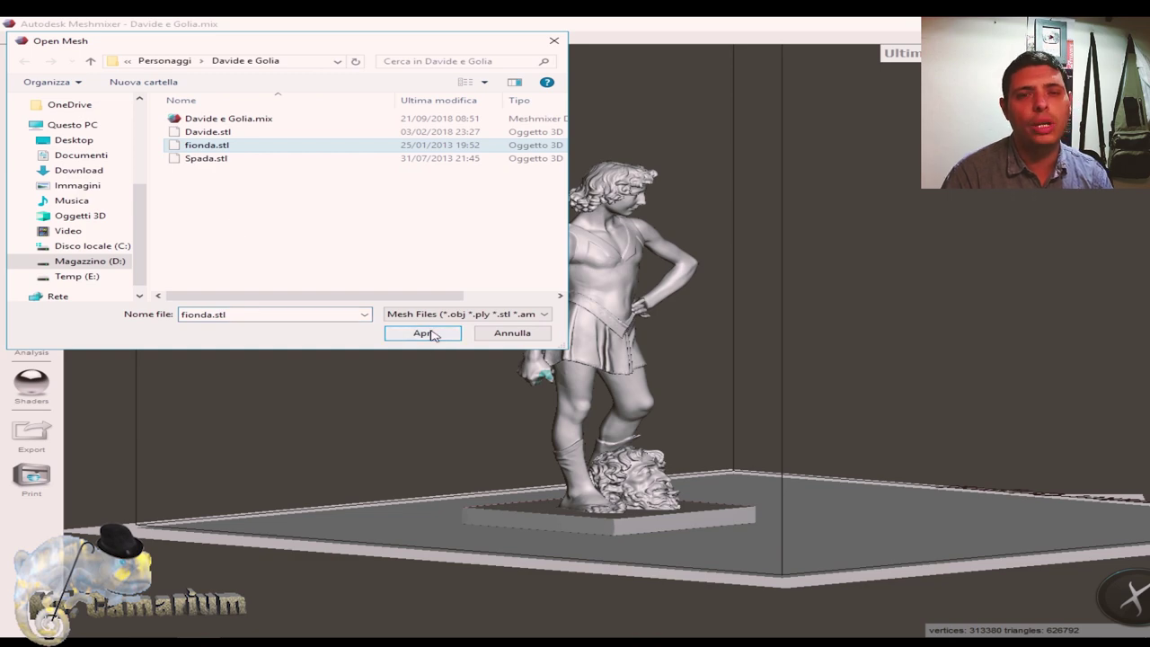
pyautogui.click(431, 334)
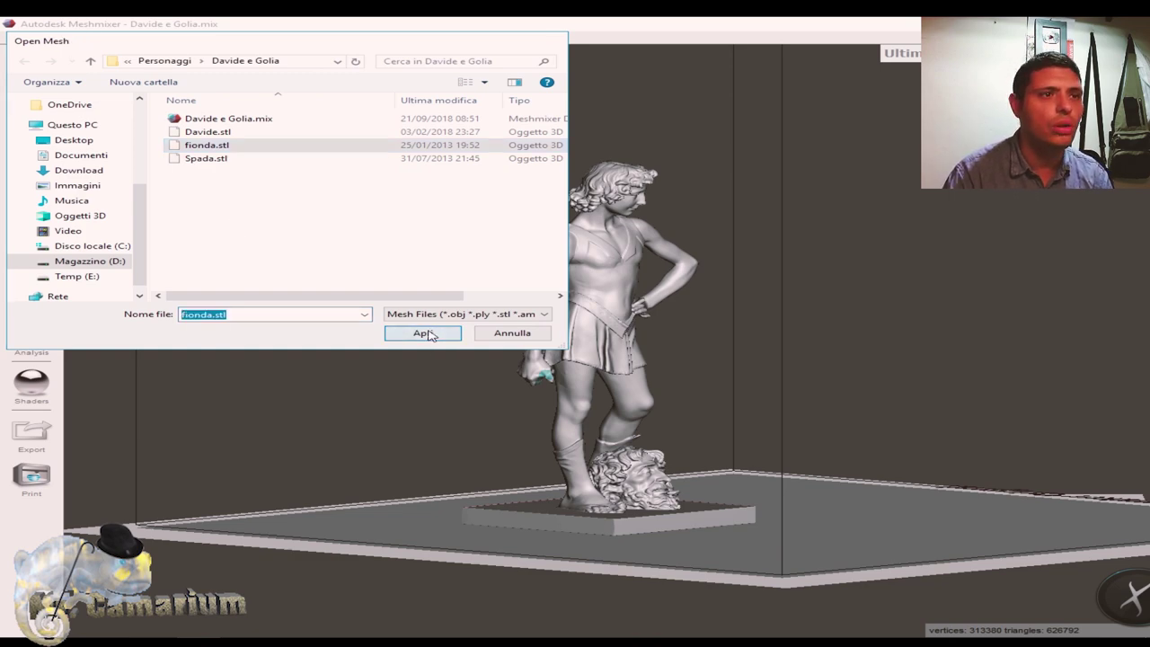
pyautogui.moveTo(532, 281)
pyautogui.mouseDown()
pyautogui.moveTo(1013, 270)
pyautogui.moveTo(1012, 201)
pyautogui.mouseUp()
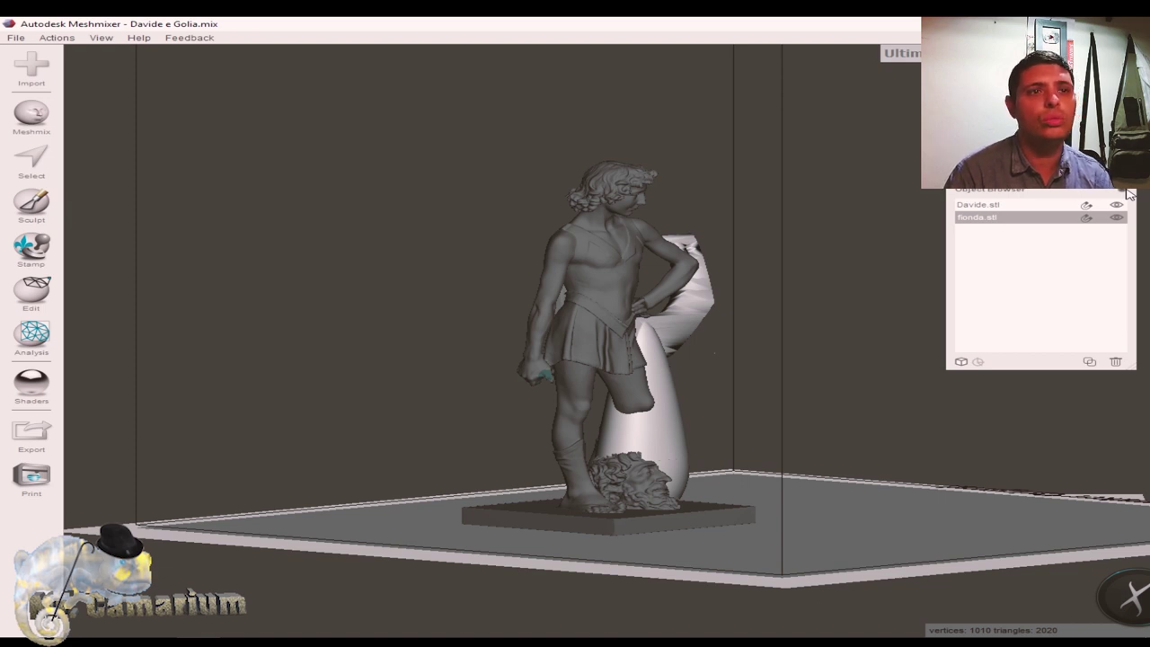
# Step: Close the Object Browser, reopen it via View > Show Objects Browser, and close it again
pyautogui.click(1127, 191)
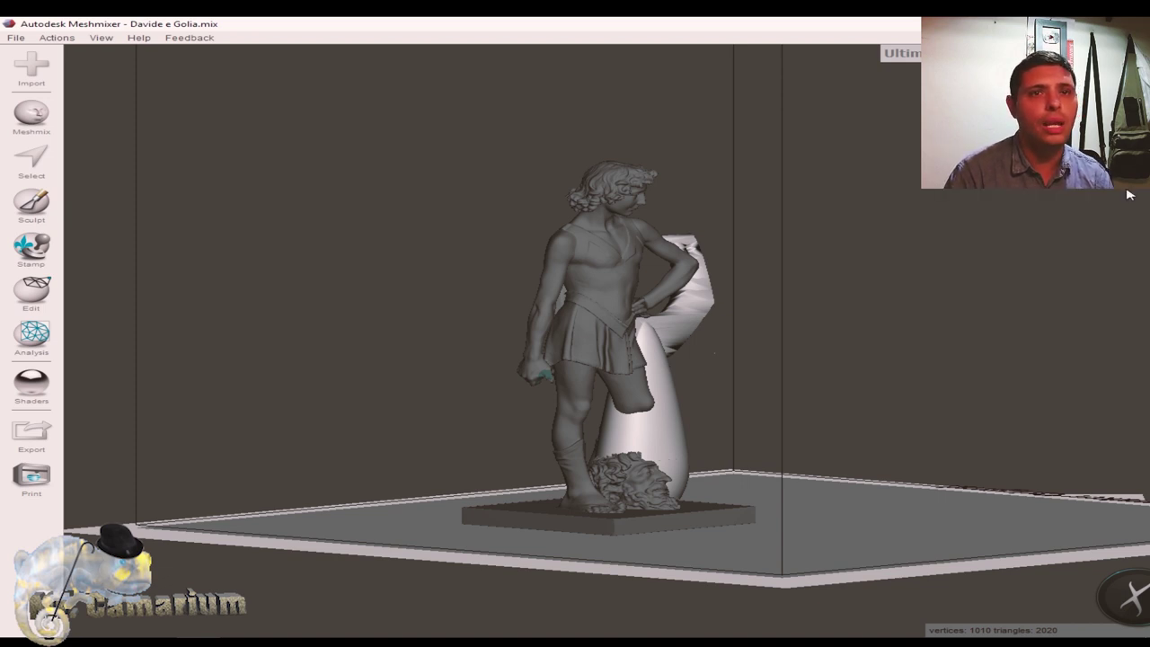
pyautogui.click(109, 41)
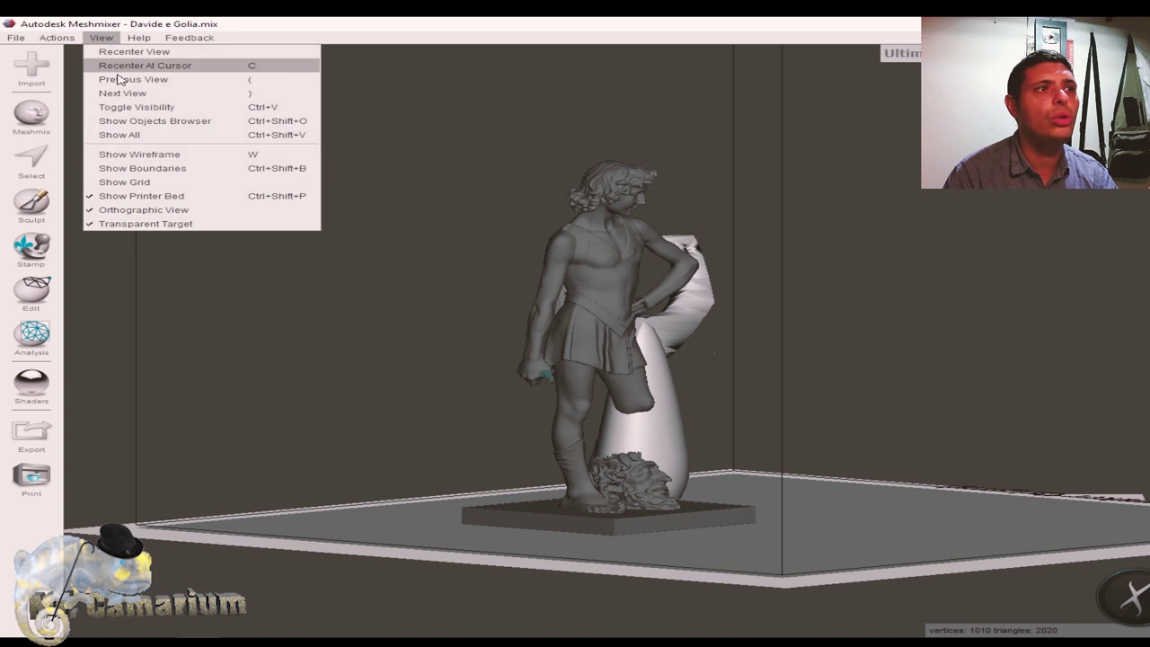
pyautogui.click(120, 127)
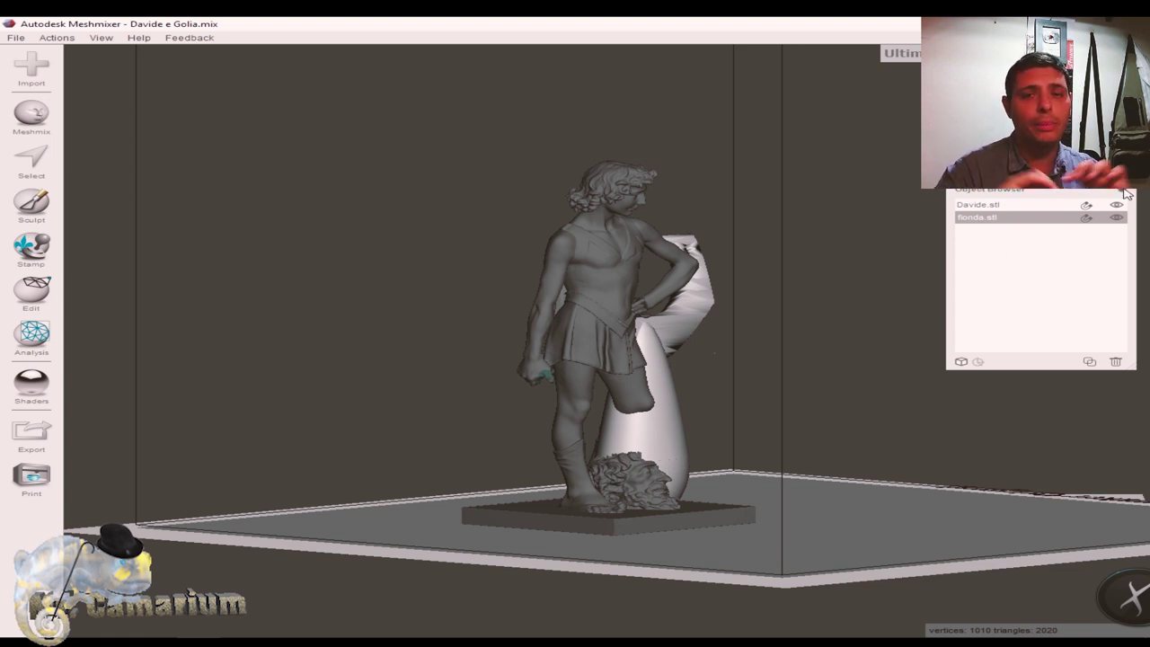
pyautogui.click(1127, 193)
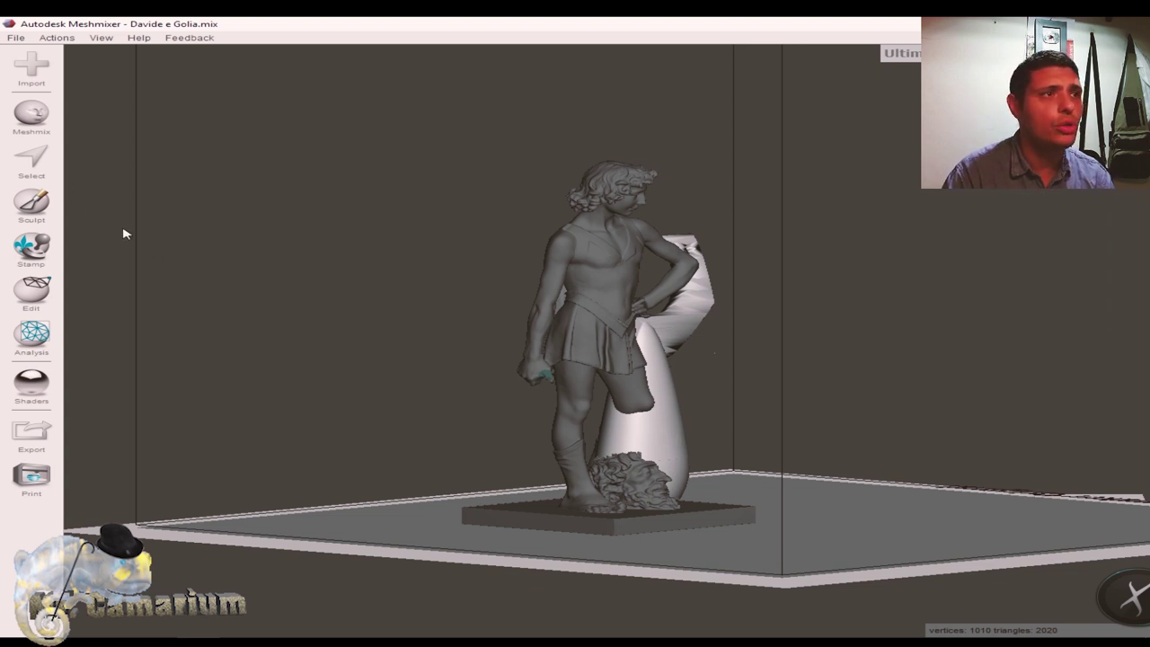
# Step: With Edit > Transform, lower the sling to the height of David's hanging hand
pyautogui.click(30, 297)
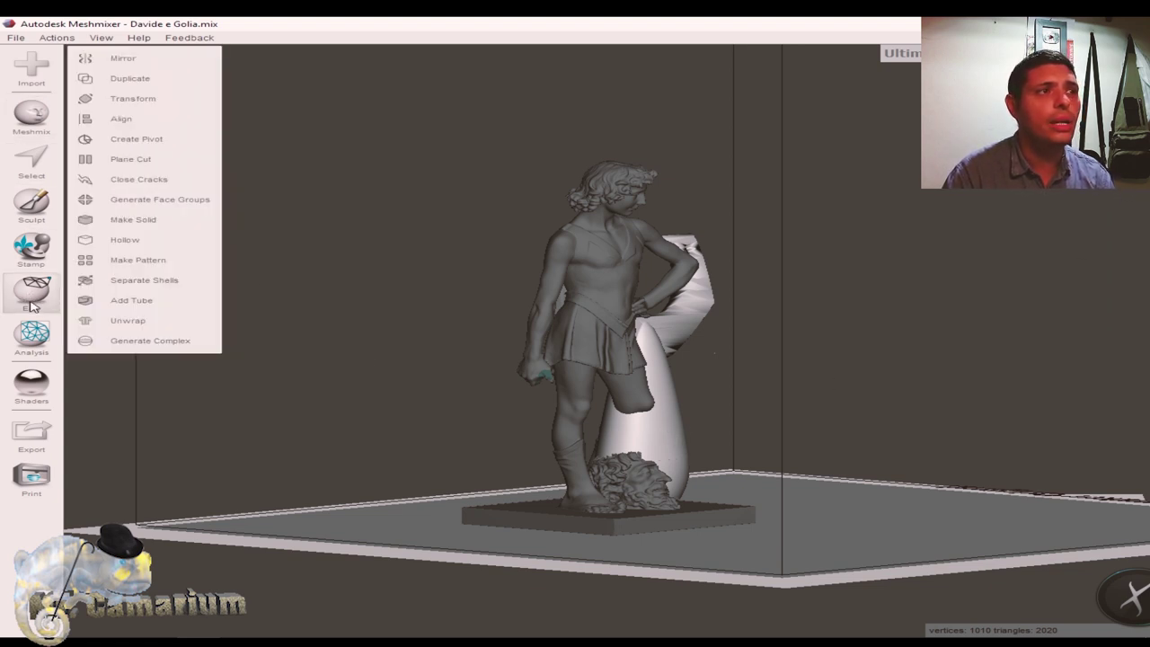
pyautogui.click(125, 99)
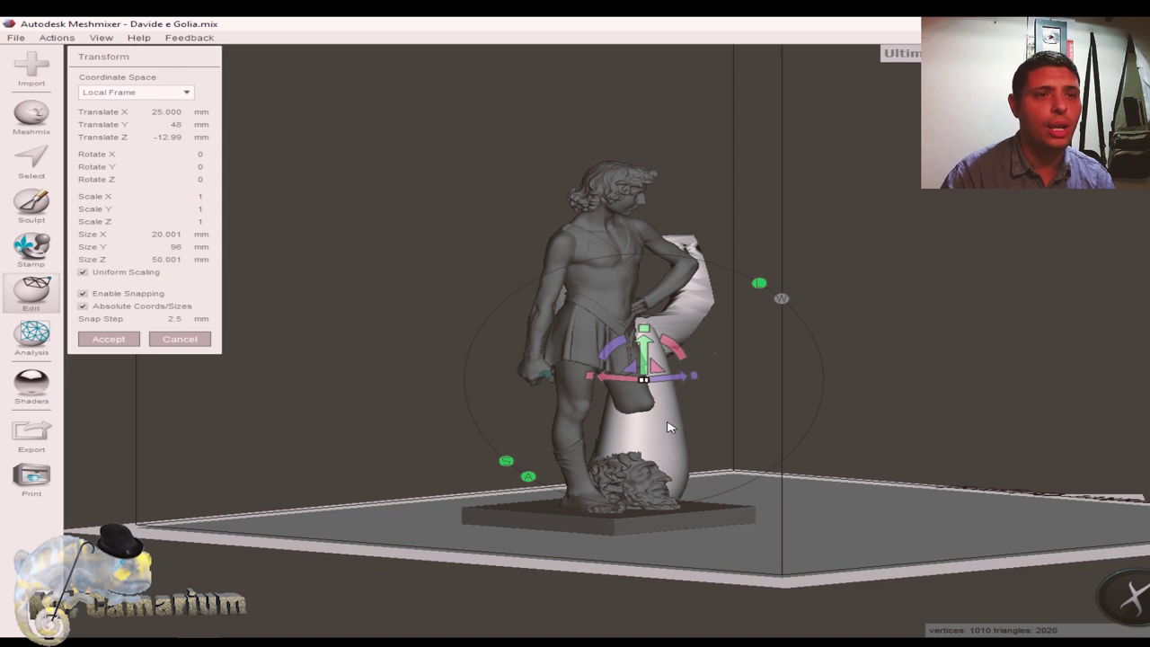
pyautogui.moveTo(676, 381)
pyautogui.mouseDown()
pyautogui.moveTo(524, 368)
pyautogui.moveTo(549, 430)
pyautogui.mouseUp()
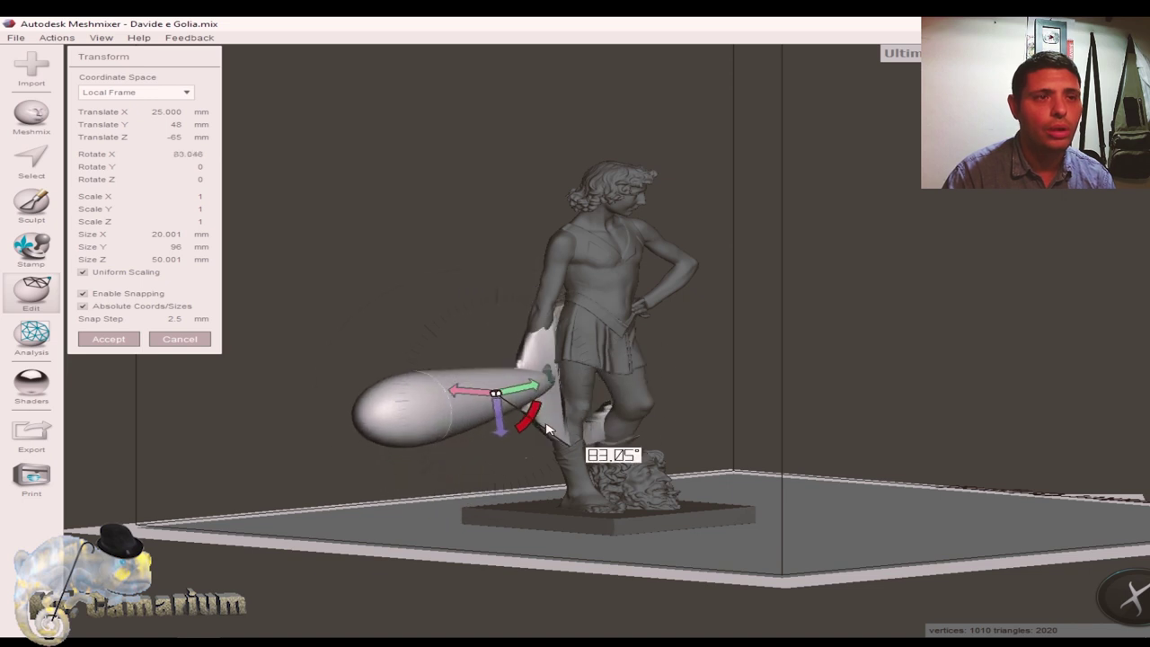
pyautogui.moveTo(510, 406); pyautogui.dragTo(479, 427)
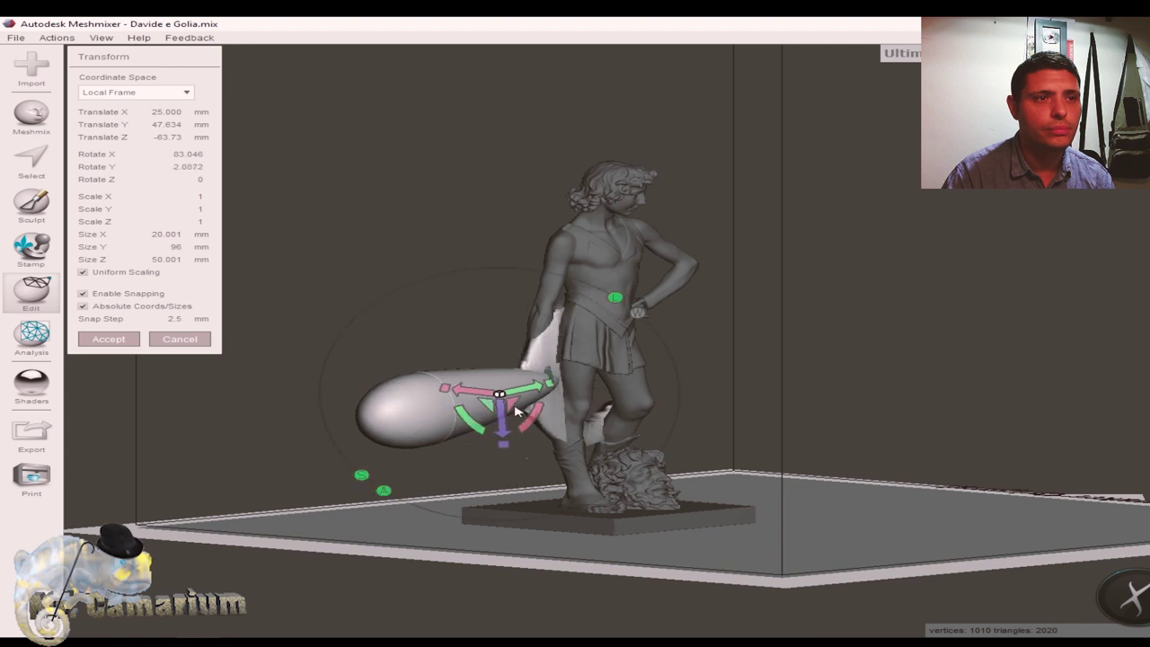
# Step: Rotate the sling to X 177.32, Y -3.888, Z 88.201 so it lies across David's legs
pyautogui.moveTo(787, 429)
pyautogui.mouseDown(button='right')
pyautogui.moveTo(685, 440)
pyautogui.moveTo(751, 411)
pyautogui.mouseUp(button='right')
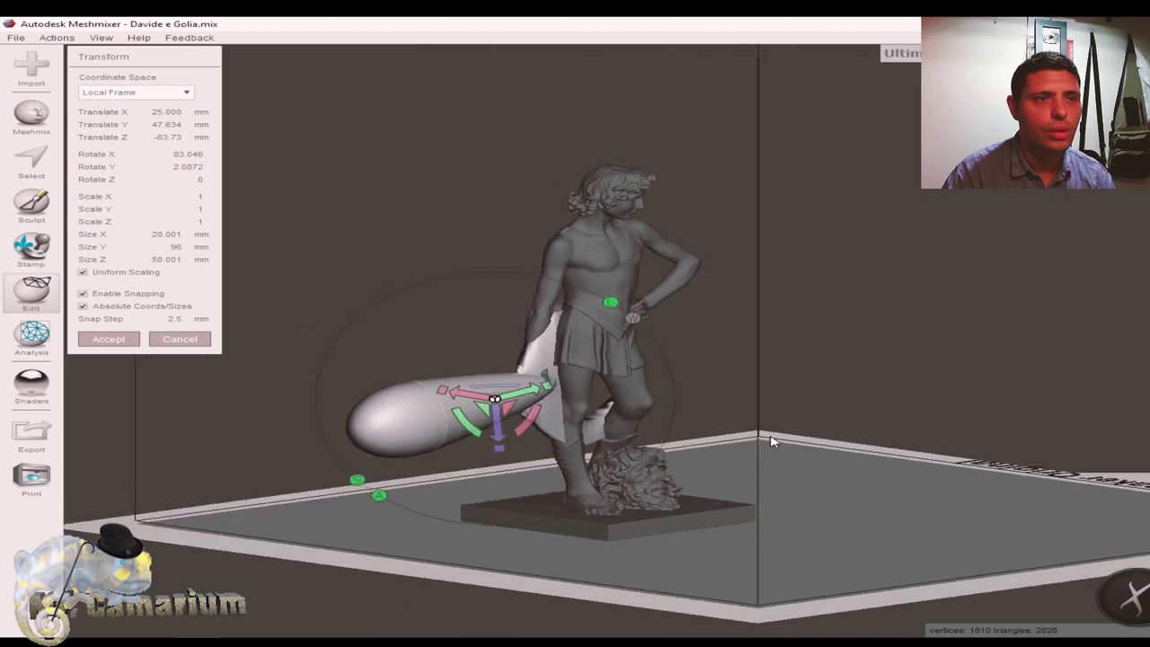
pyautogui.moveTo(751, 412); pyautogui.dragTo(763, 444, button='right')
pyautogui.moveTo(507, 391)
pyautogui.mouseDown()
pyautogui.moveTo(610, 409)
pyautogui.moveTo(601, 409)
pyautogui.mouseUp()
pyautogui.moveTo(525, 424); pyautogui.dragTo(451, 456)
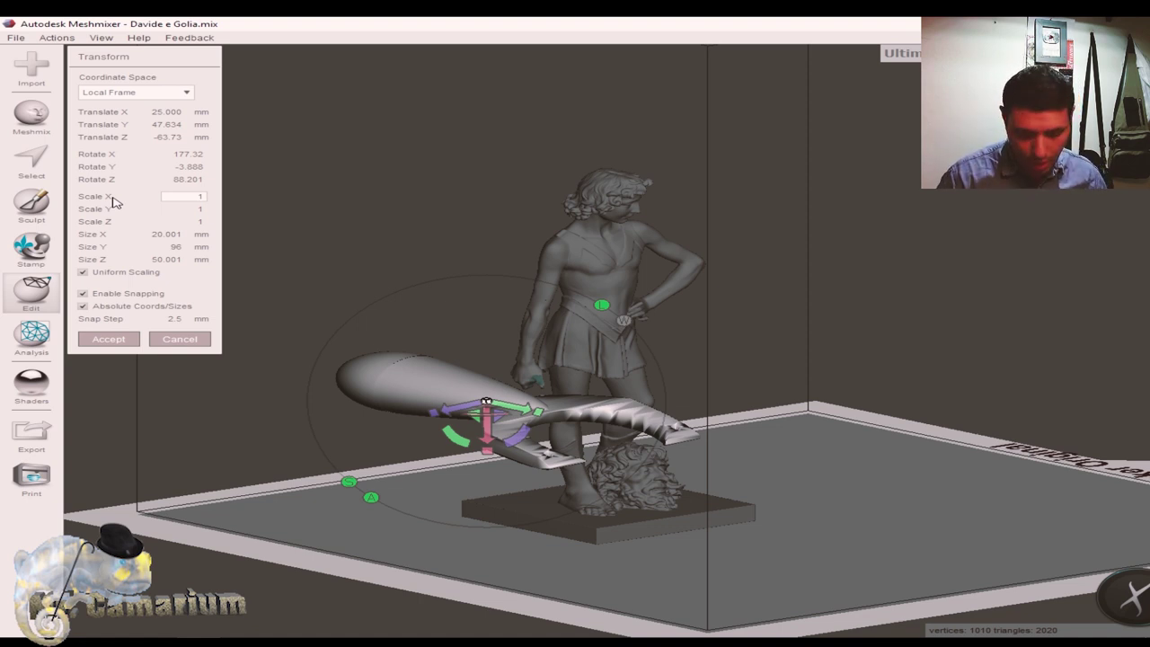
# Step: Scale the sling uniformly to 0.2 and drag it up toward David's right hand
pyautogui.press('BackSpace')
pyautogui.write('0')
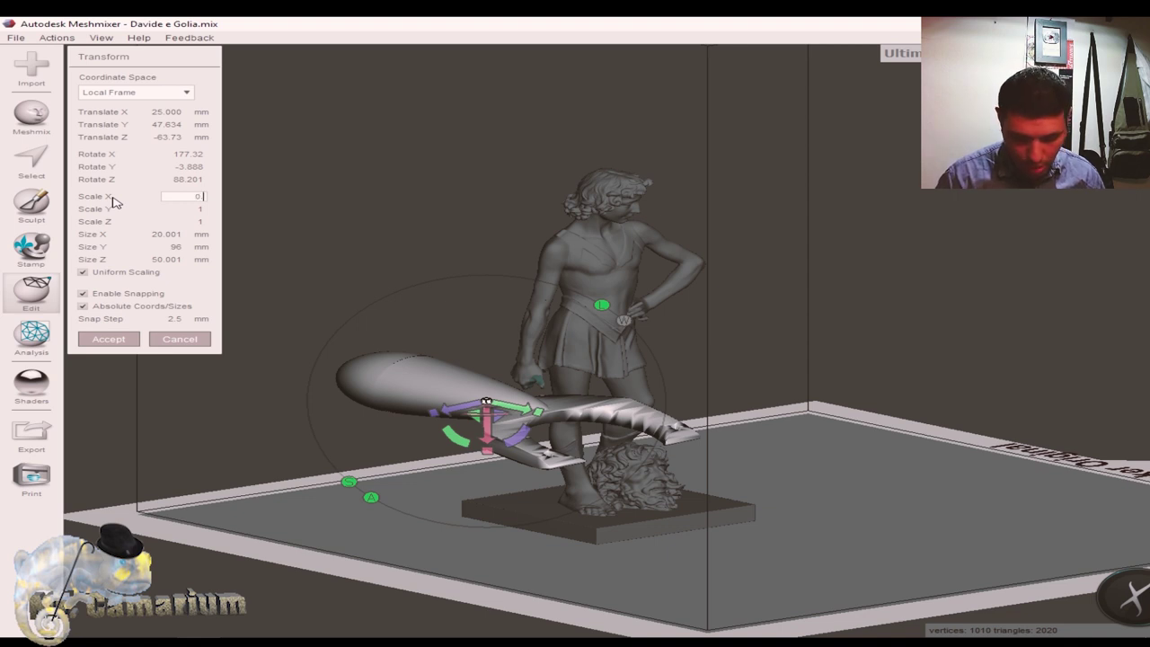
pyautogui.write('.2')
pyautogui.press('Return')
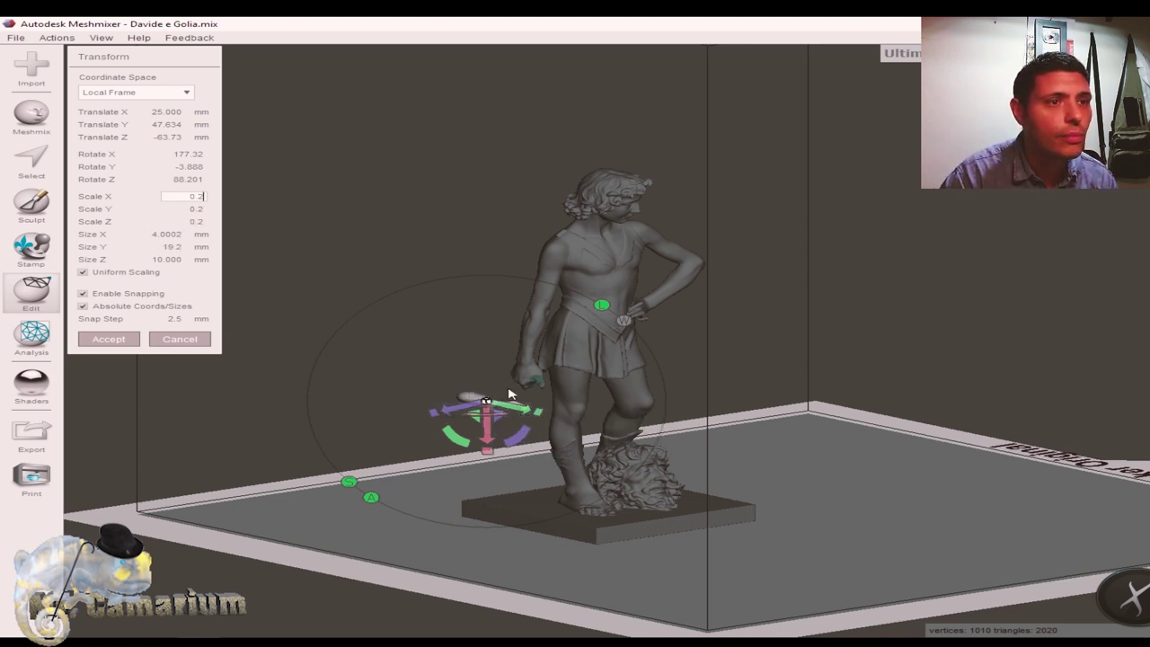
pyautogui.moveTo(466, 413); pyautogui.dragTo(519, 400)
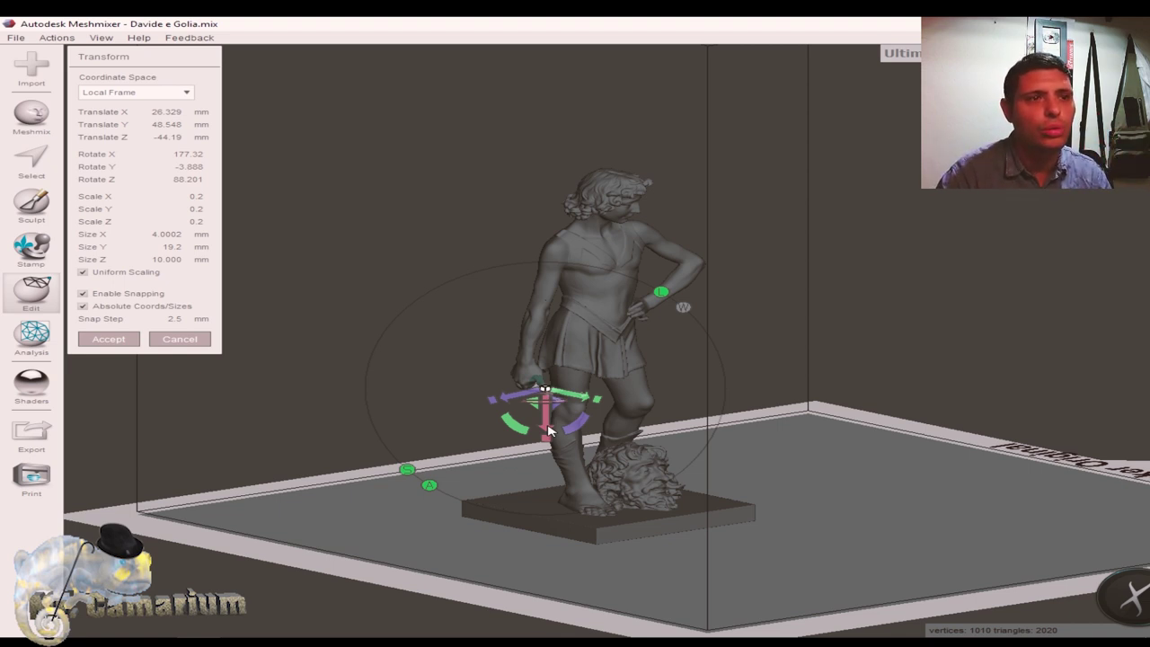
# Step: Move the sling up and sideways until it lines up with David's right hand
pyautogui.moveTo(549, 431); pyautogui.dragTo(530, 386)
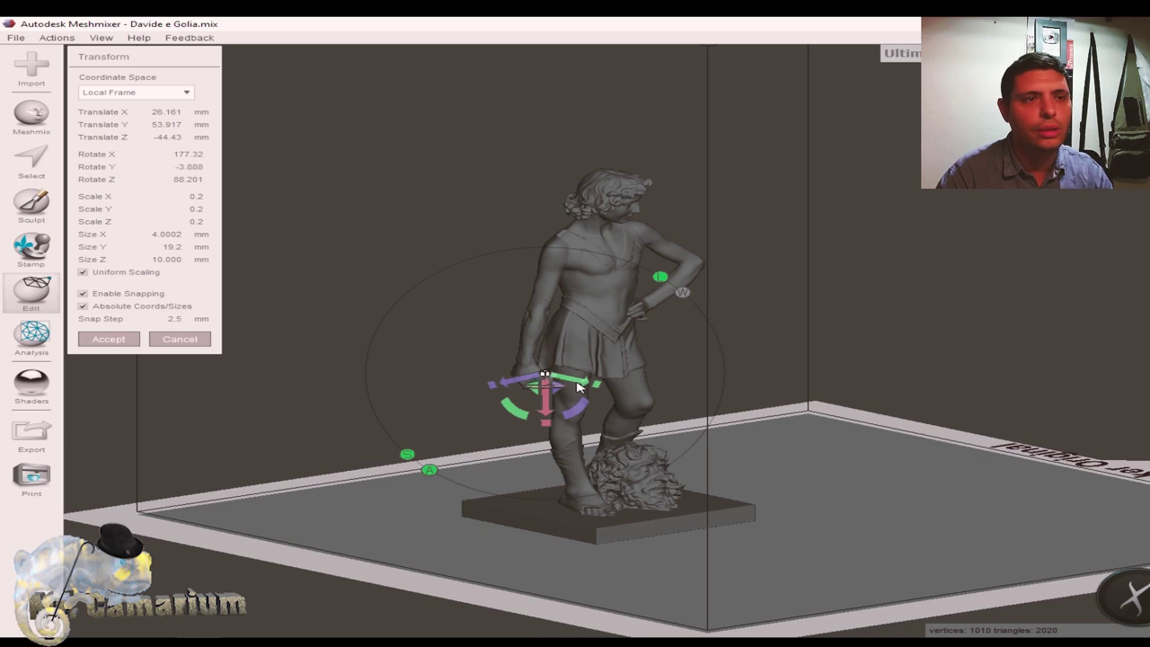
pyautogui.moveTo(290, 409)
pyautogui.mouseDown(button='right')
pyautogui.moveTo(509, 414)
pyautogui.moveTo(714, 371)
pyautogui.mouseUp(button='right')
pyautogui.moveTo(710, 373); pyautogui.dragTo(735, 375)
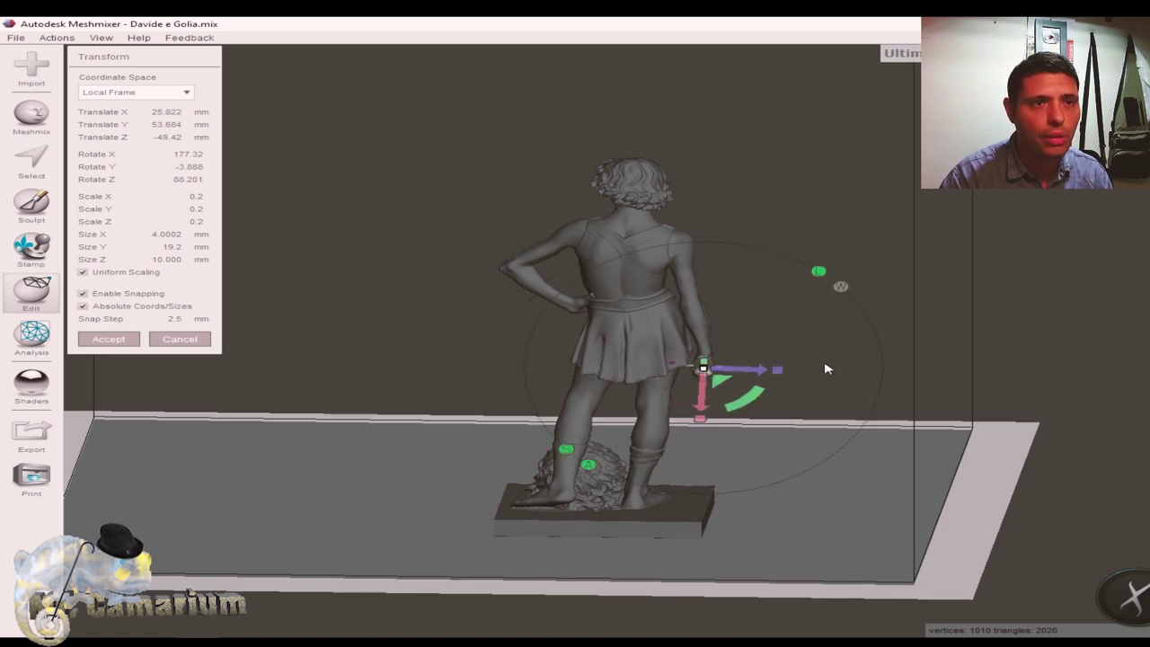
pyautogui.moveTo(826, 368)
pyautogui.mouseDown(button='right')
pyautogui.moveTo(604, 398)
pyautogui.moveTo(611, 386)
pyautogui.mouseUp(button='right')
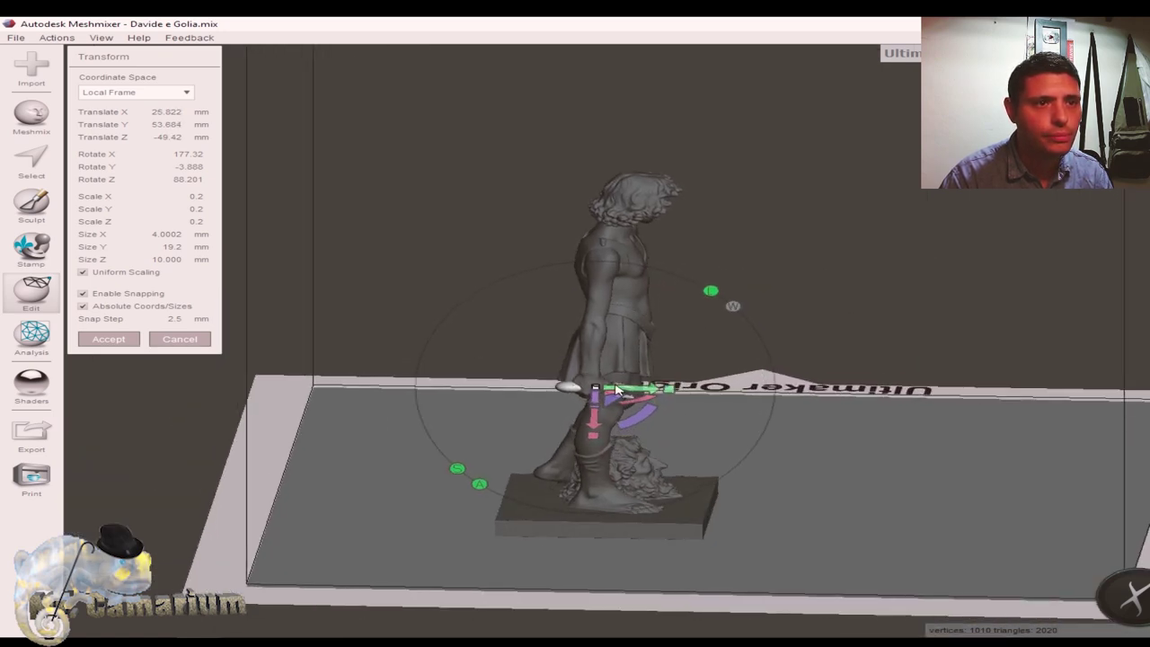
pyautogui.moveTo(616, 391); pyautogui.dragTo(647, 390)
pyautogui.moveTo(796, 437)
pyautogui.mouseDown(button='right')
pyautogui.moveTo(556, 441)
pyautogui.moveTo(716, 403)
pyautogui.moveTo(1008, 398)
pyautogui.moveTo(903, 423)
pyautogui.moveTo(871, 401)
pyautogui.moveTo(903, 365)
pyautogui.moveTo(962, 390)
pyautogui.moveTo(759, 410)
pyautogui.moveTo(848, 419)
pyautogui.moveTo(731, 462)
pyautogui.moveTo(419, 461)
pyautogui.moveTo(803, 398)
pyautogui.moveTo(876, 369)
pyautogui.moveTo(626, 405)
pyautogui.moveTo(608, 314)
pyautogui.mouseUp(button='right')
pyautogui.moveTo(660, 413)
pyautogui.mouseDown(button='right')
pyautogui.moveTo(800, 391)
pyautogui.moveTo(860, 314)
pyautogui.moveTo(824, 318)
pyautogui.moveTo(896, 336)
pyautogui.moveTo(837, 341)
pyautogui.moveTo(898, 341)
pyautogui.moveTo(875, 434)
pyautogui.mouseUp(button='right')
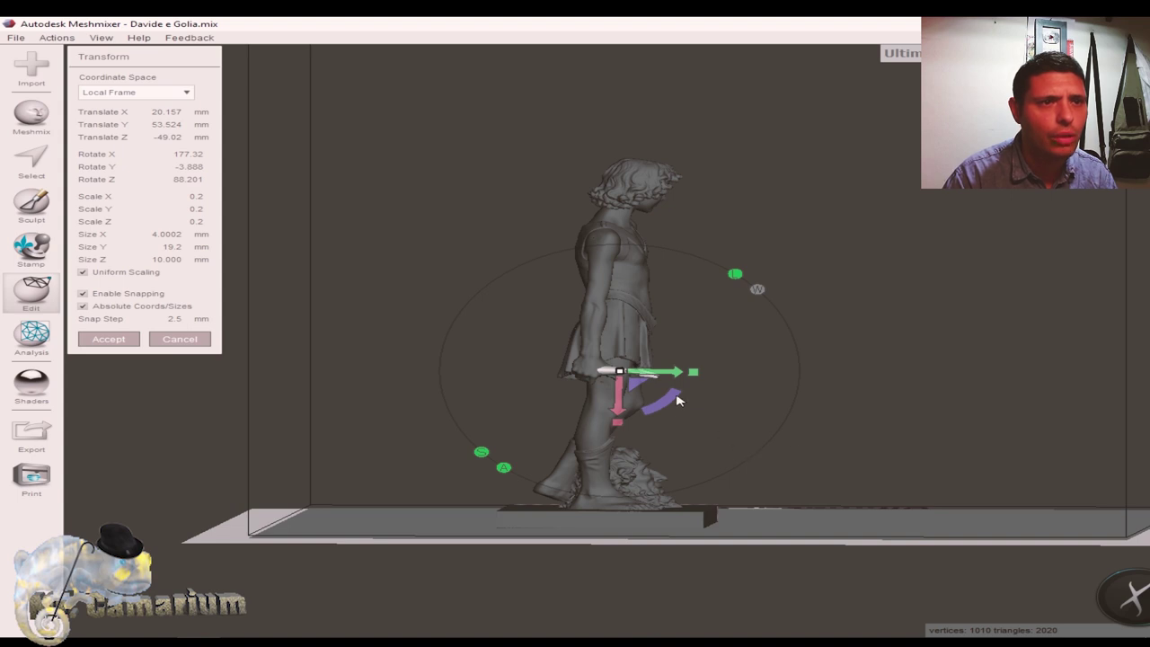
# Step: Tilt the sling to Z 75.995 and settle it in the hand at X 21.782, Y 52.925, Z -49.11
pyautogui.moveTo(677, 400); pyautogui.dragTo(681, 412)
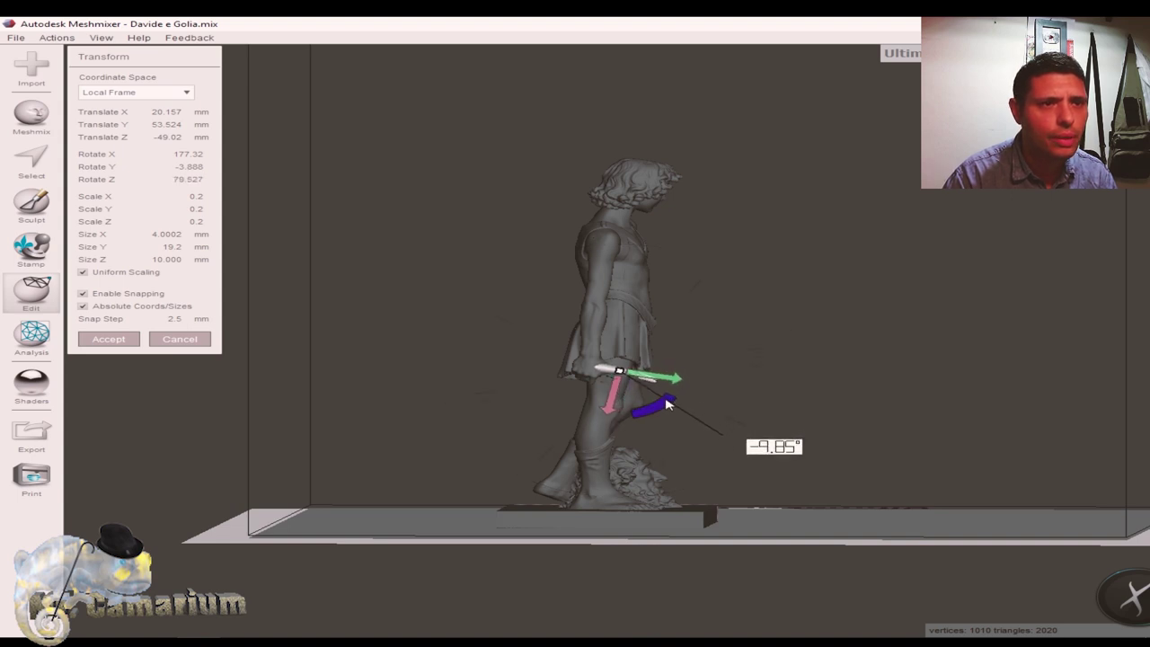
pyautogui.moveTo(835, 415); pyautogui.dragTo(811, 413, button='right')
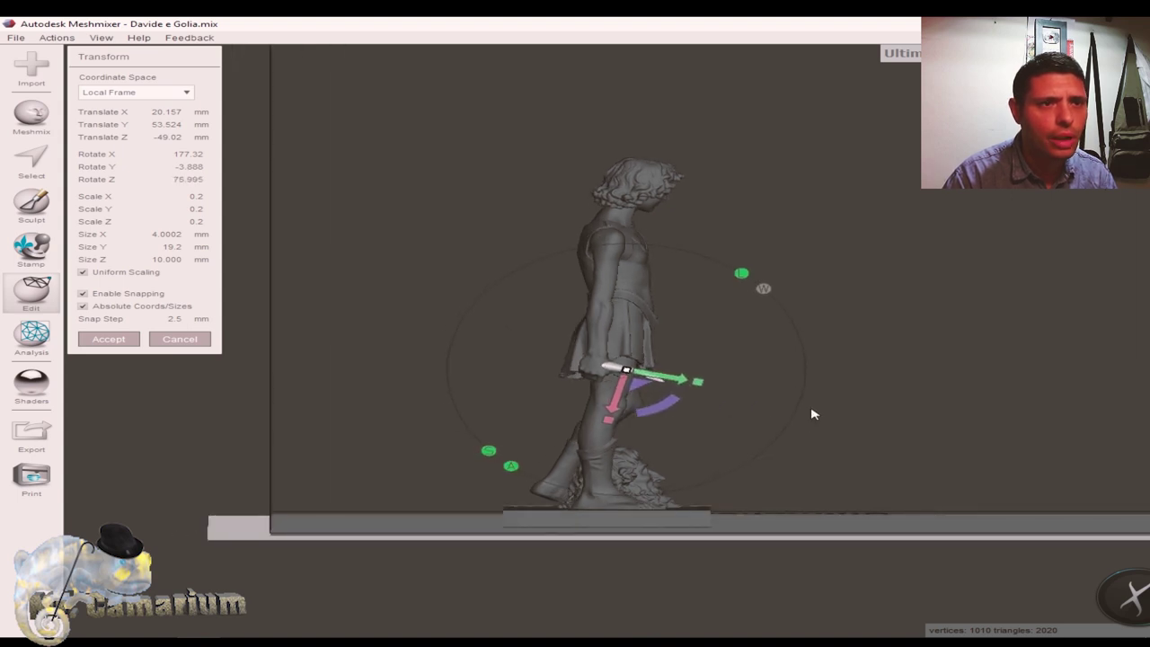
pyautogui.moveTo(676, 385); pyautogui.dragTo(676, 382)
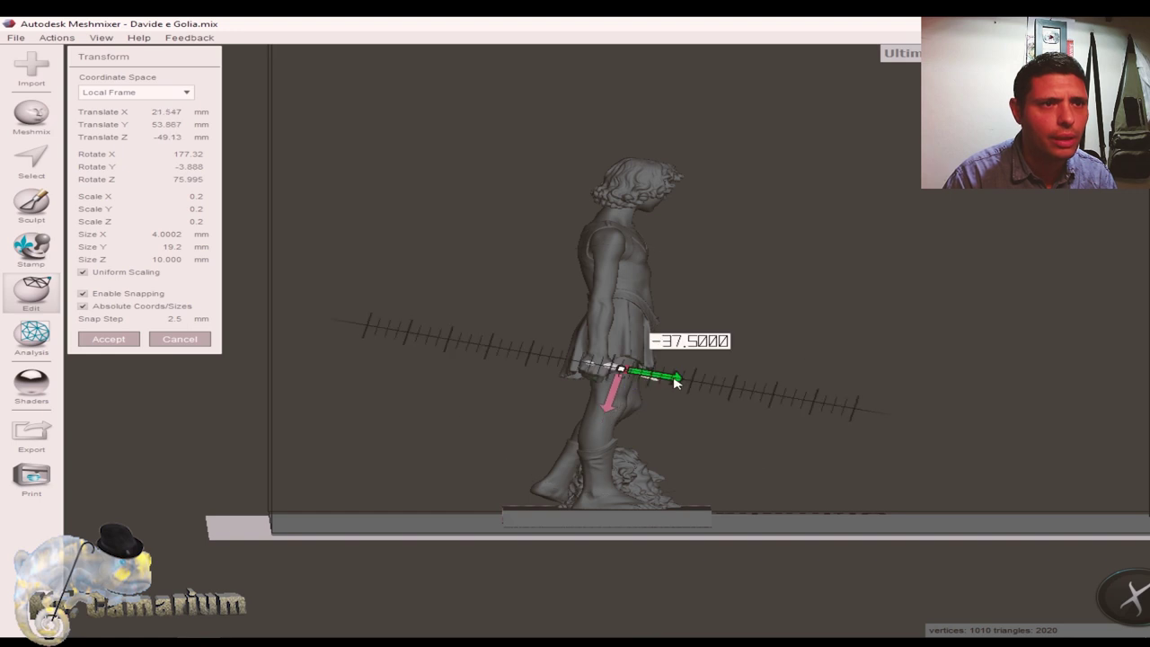
pyautogui.moveTo(885, 398); pyautogui.dragTo(606, 403, button='right')
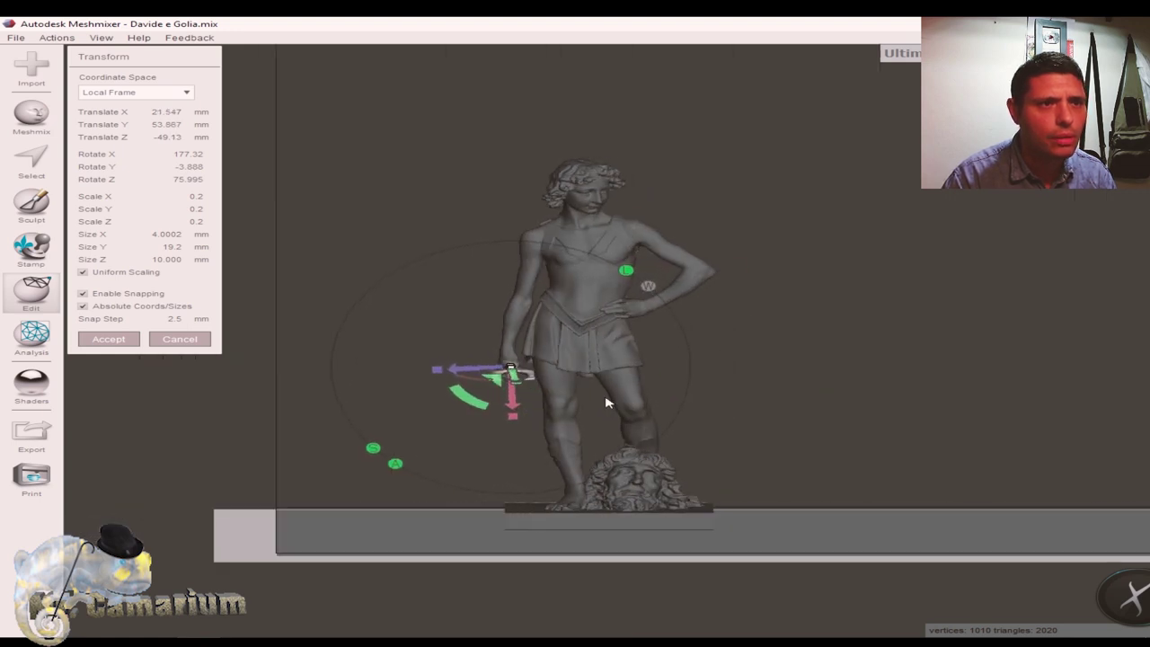
pyautogui.moveTo(474, 373); pyautogui.dragTo(513, 384)
pyautogui.moveTo(734, 414)
pyautogui.mouseDown(button='right')
pyautogui.moveTo(1027, 411)
pyautogui.moveTo(637, 442)
pyautogui.moveTo(963, 449)
pyautogui.mouseUp(button='right')
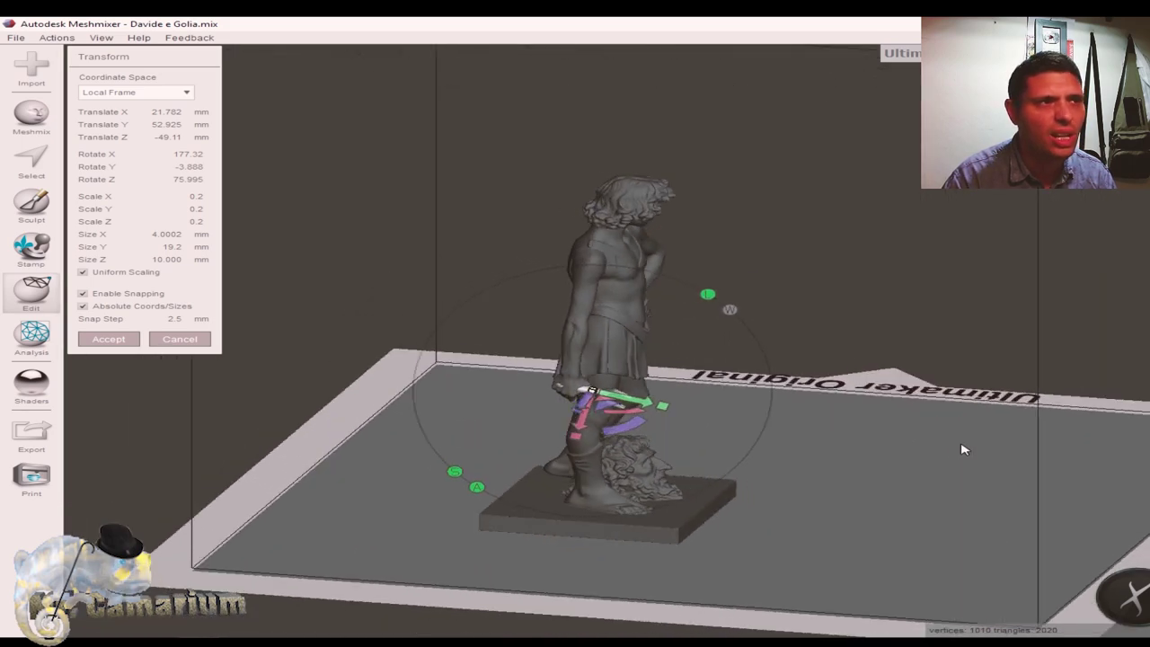
# Step: Set the sling's scale to 0.15 and orbit to check its fit in David's hand
pyautogui.doubleClick(198, 197)
pyautogui.write('0.')
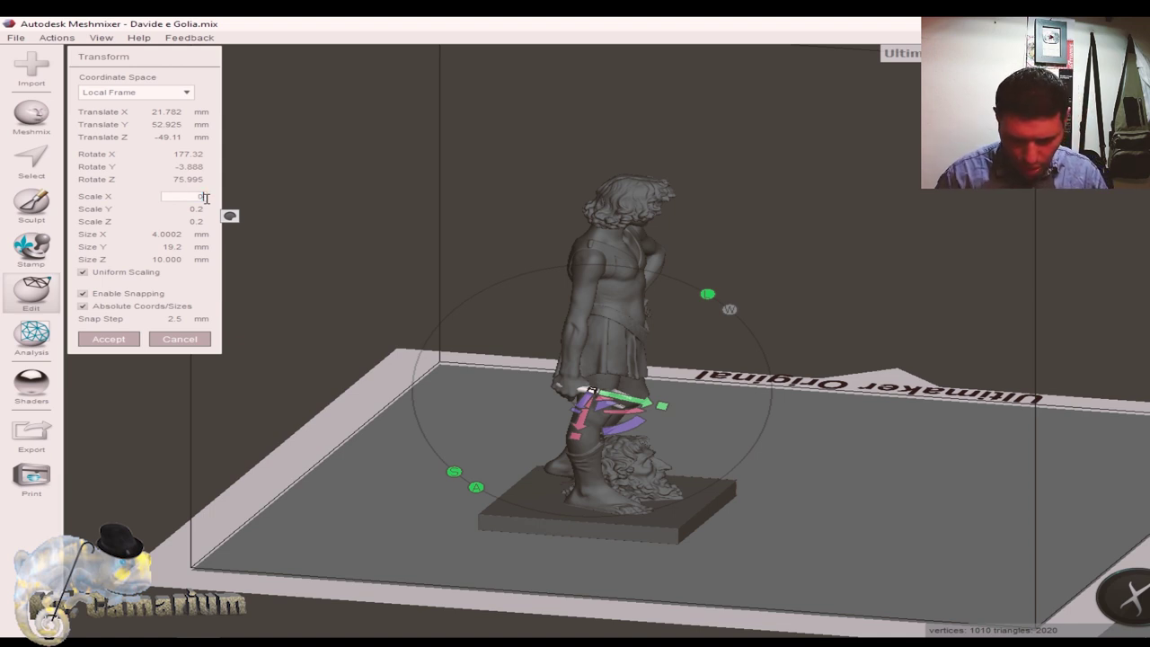
pyautogui.write('15')
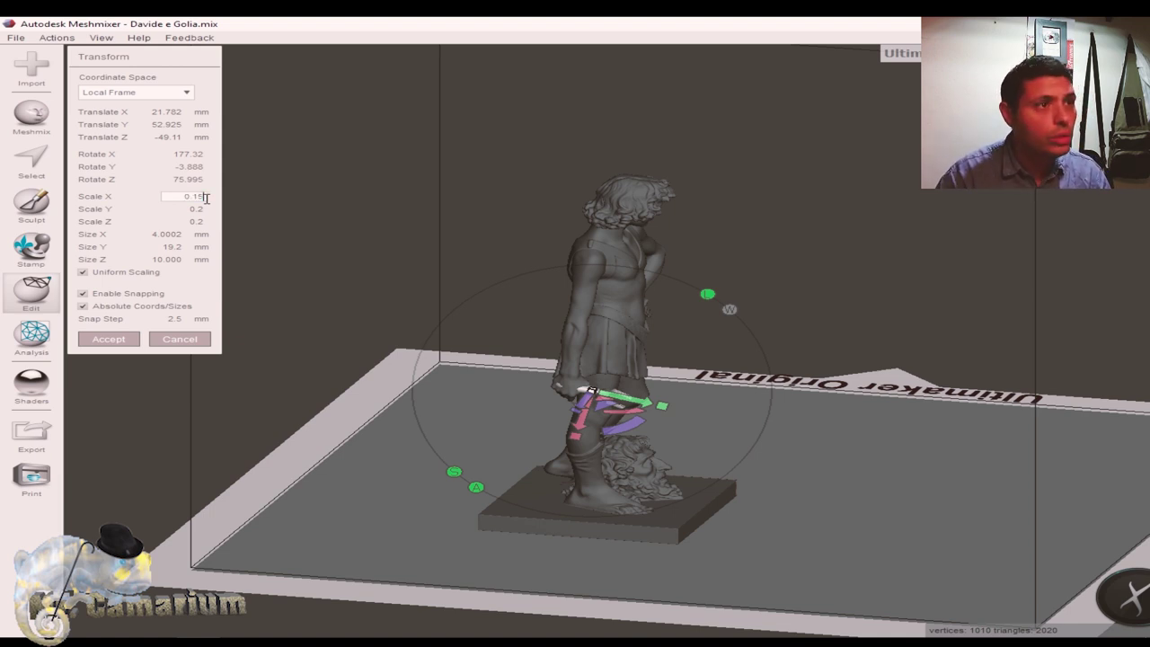
pyautogui.press('Return')
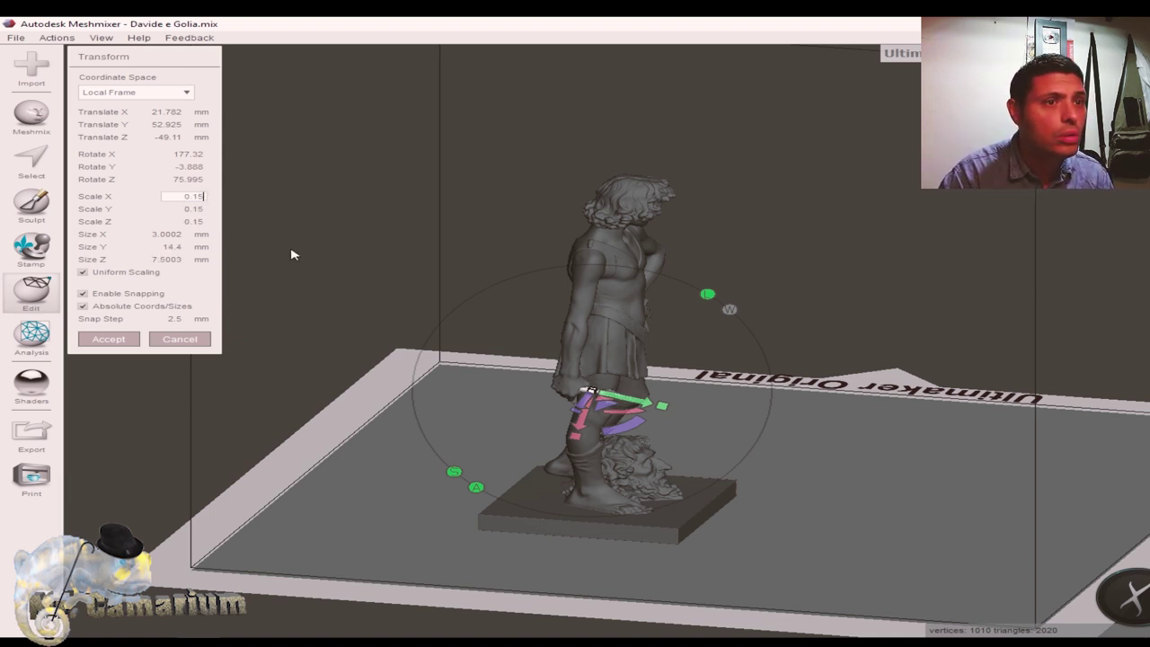
pyautogui.moveTo(759, 306)
pyautogui.mouseDown(button='right')
pyautogui.moveTo(542, 245)
pyautogui.moveTo(878, 353)
pyautogui.moveTo(752, 298)
pyautogui.moveTo(651, 279)
pyautogui.moveTo(775, 297)
pyautogui.moveTo(754, 318)
pyautogui.mouseUp(button='right')
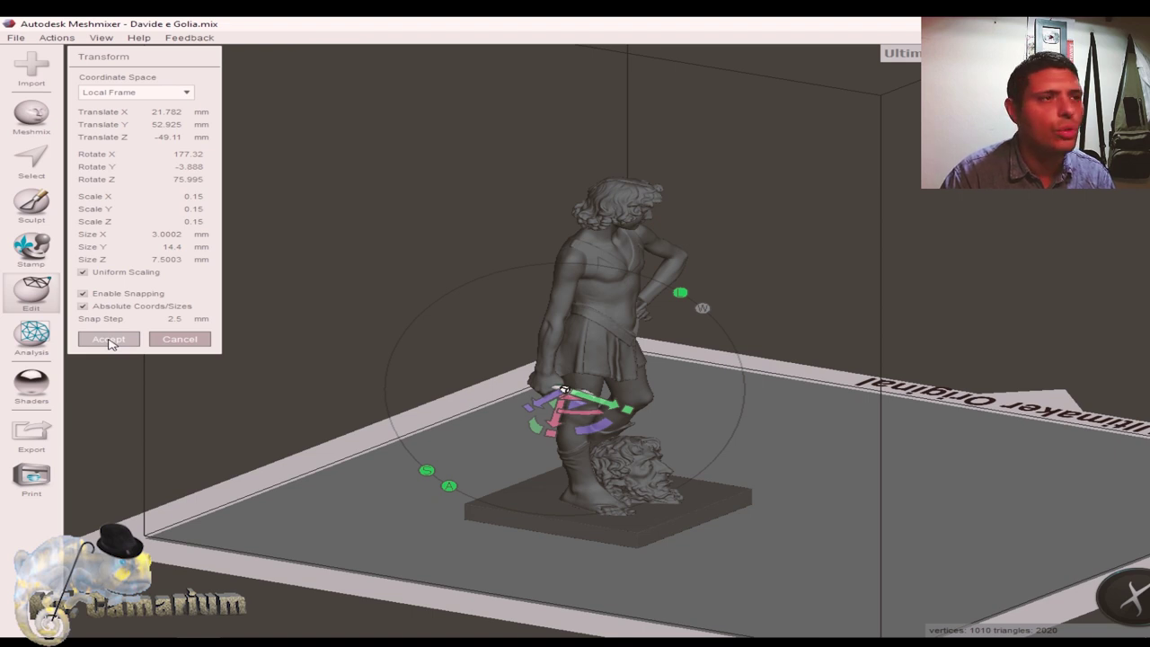
# Step: Accept the transform and close the Edit tool list
pyautogui.click(109, 341)
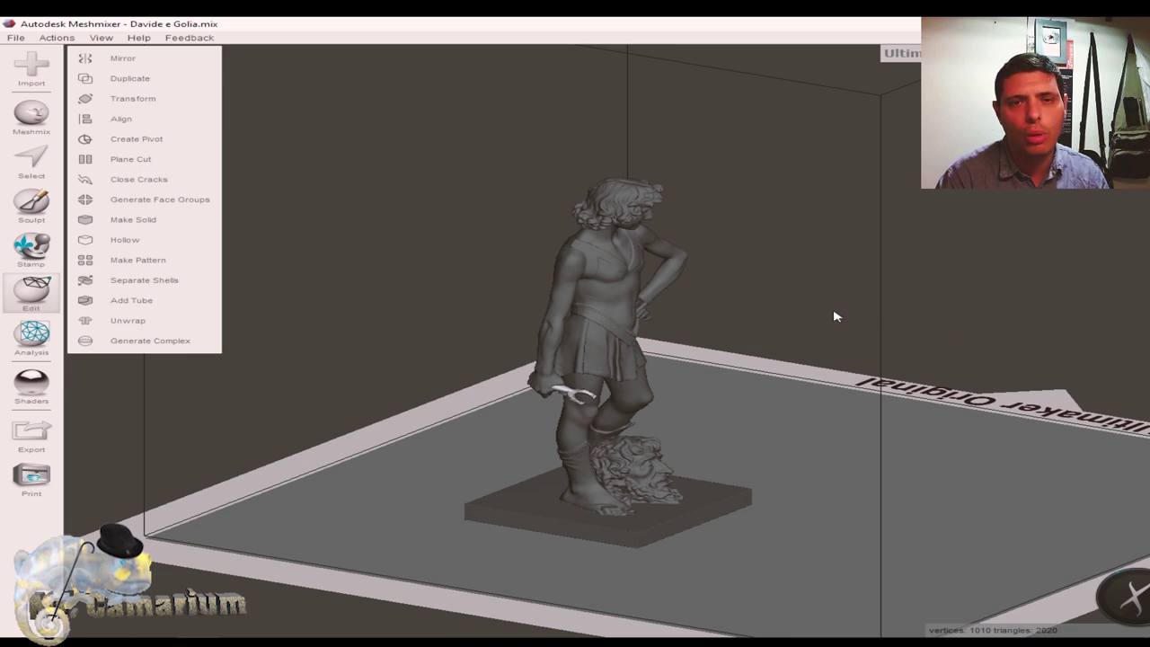
pyautogui.click(148, 222)
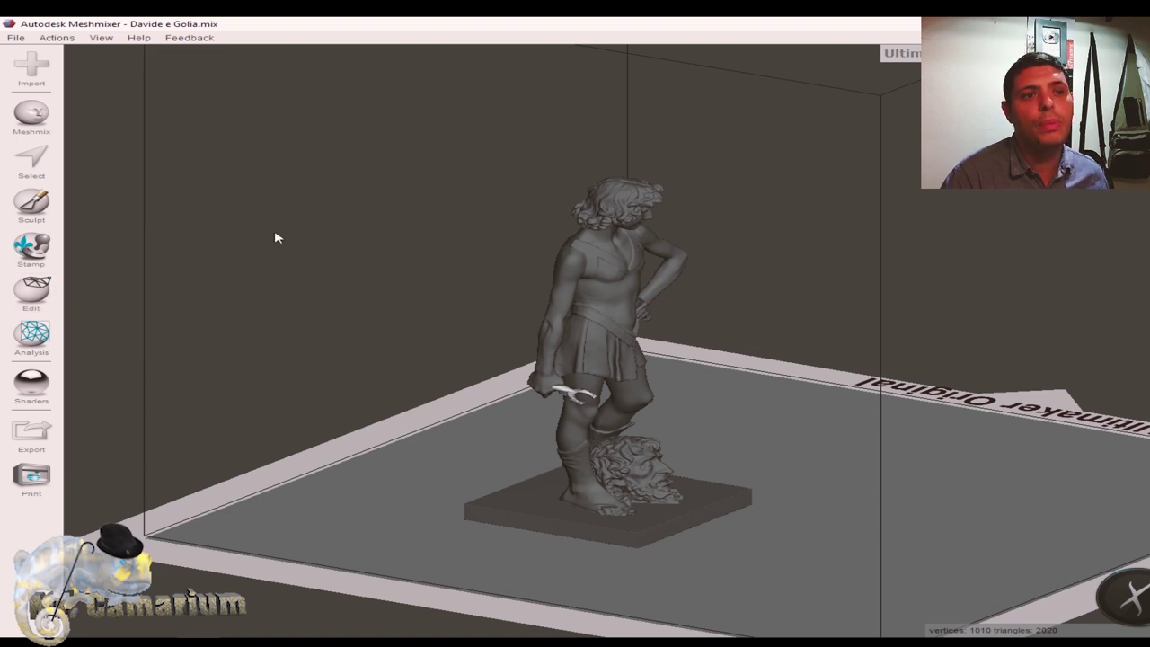